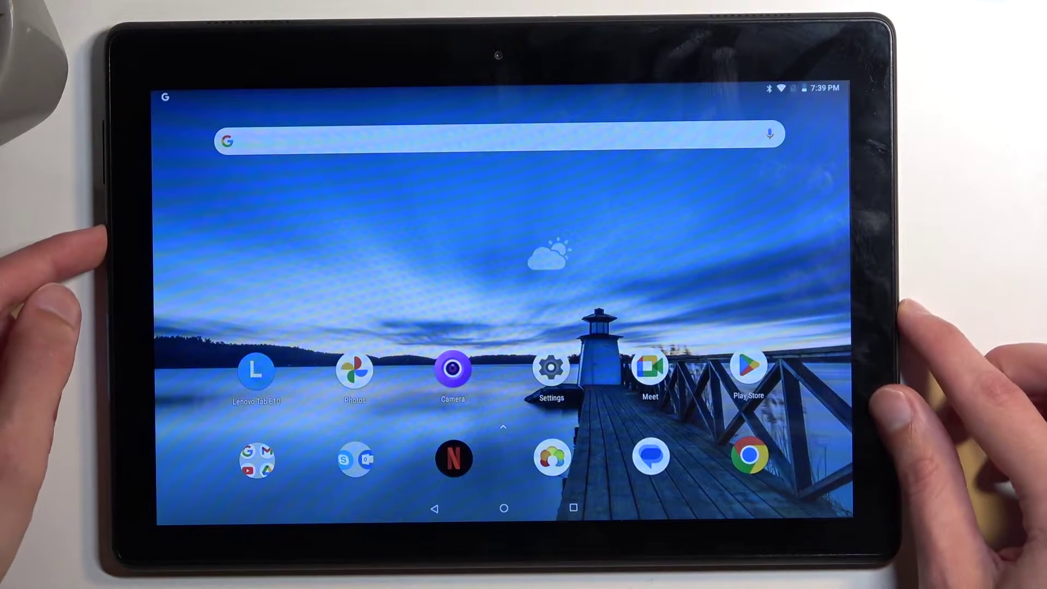
Power off the tablet from the power menu and confirm the shutdown.
{"action": "key", "text": "XF86PowerOff"}
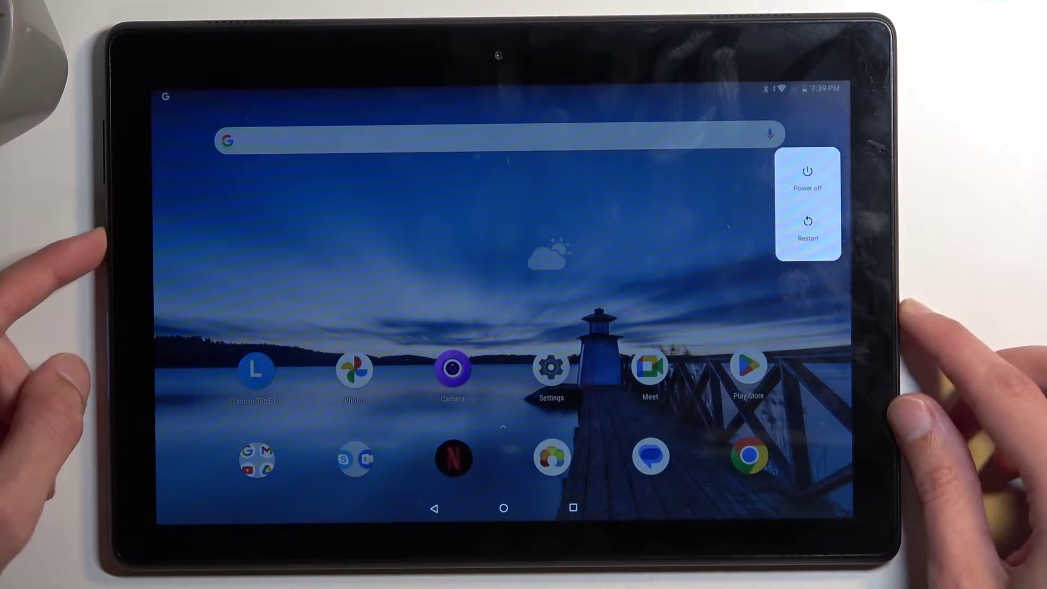
{"action": "left_click", "coordinate": [770, 189]}
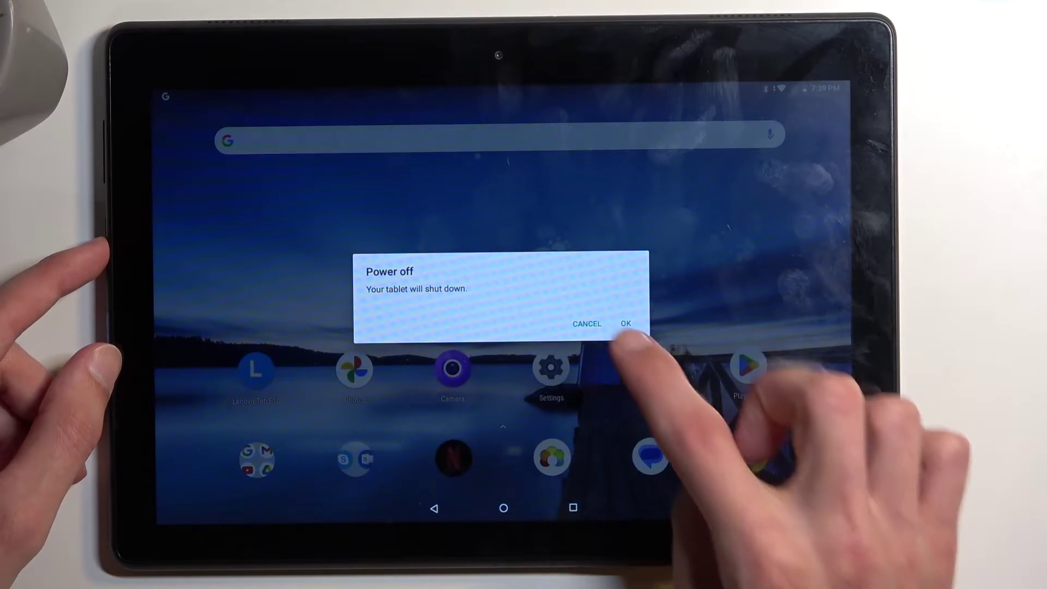
{"action": "key", "text": "XF86PowerOff"}
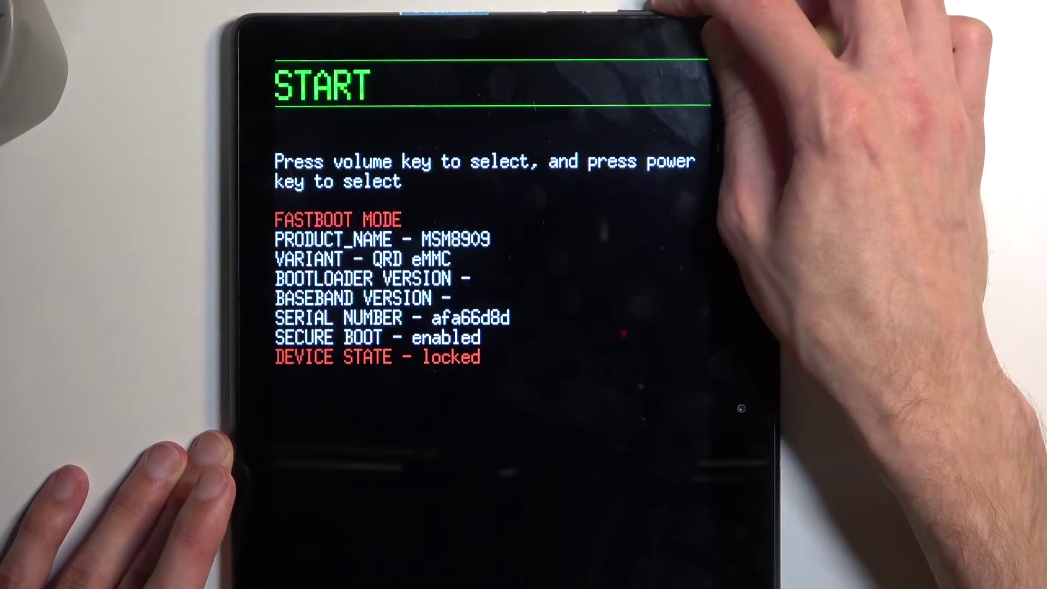
Step to the next boot option in the fastboot menu with Volume Up.
{"action": "key", "text": "XF86AudioRaiseVolume"}
{"action": "key", "text": "XF86AudioRaiseVolume"}
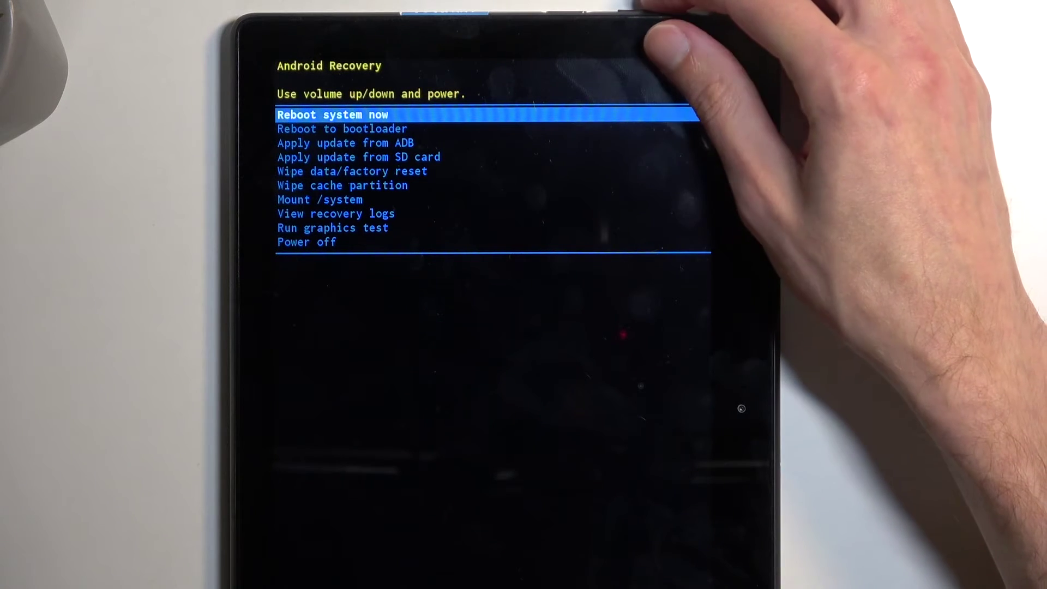
Move through the recovery menu and return to Reboot system now.
{"action": "key", "text": "Up"}
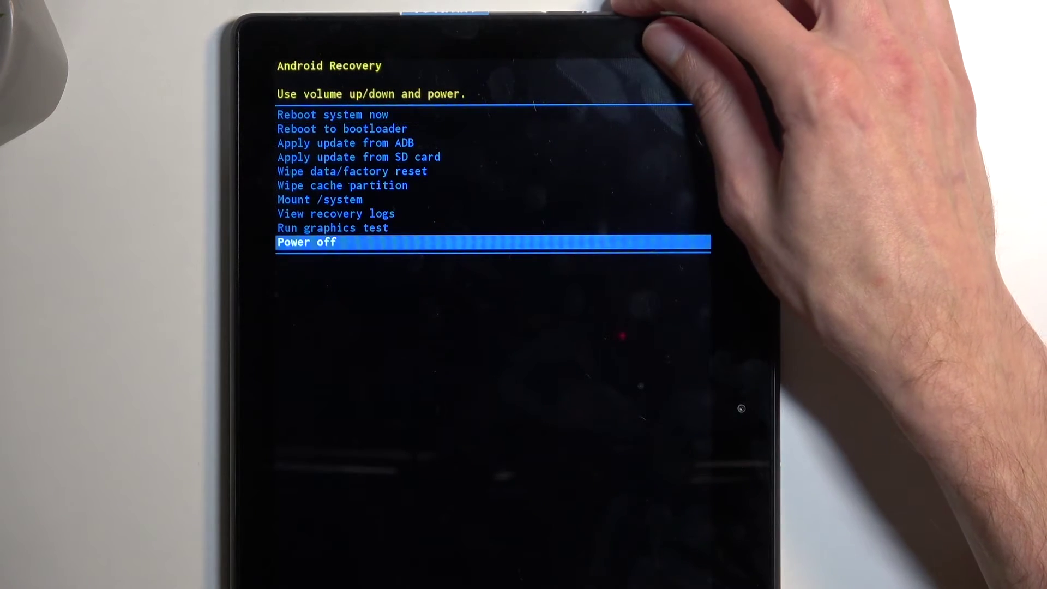
{"action": "key", "text": "Down"}
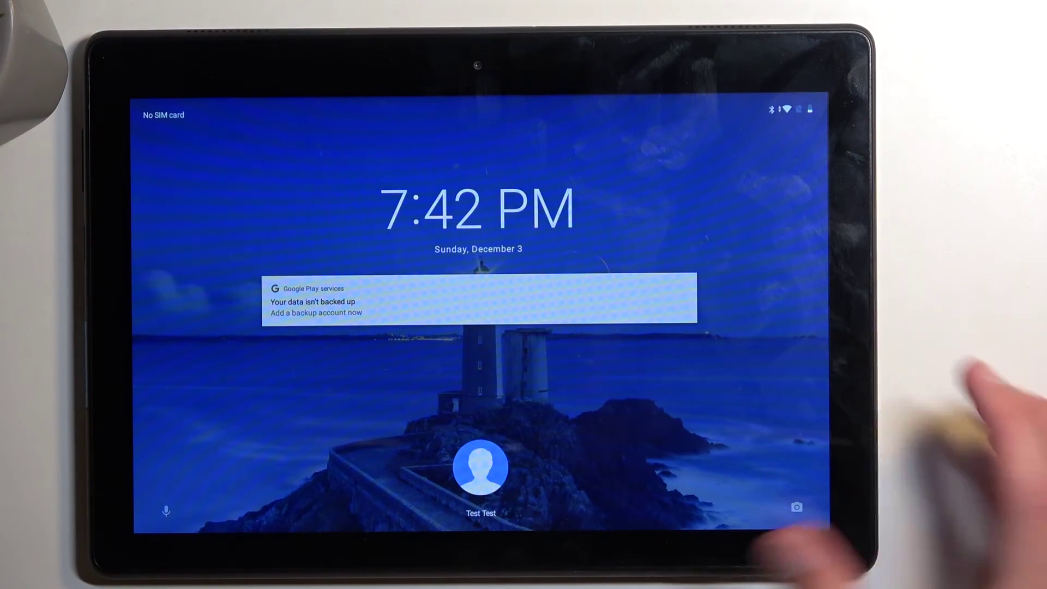
Swipe up on the lock screen and draw the unlock pattern.
{"action": "left_click_drag", "start_coordinate": [573, 458], "coordinate": [573, 246]}
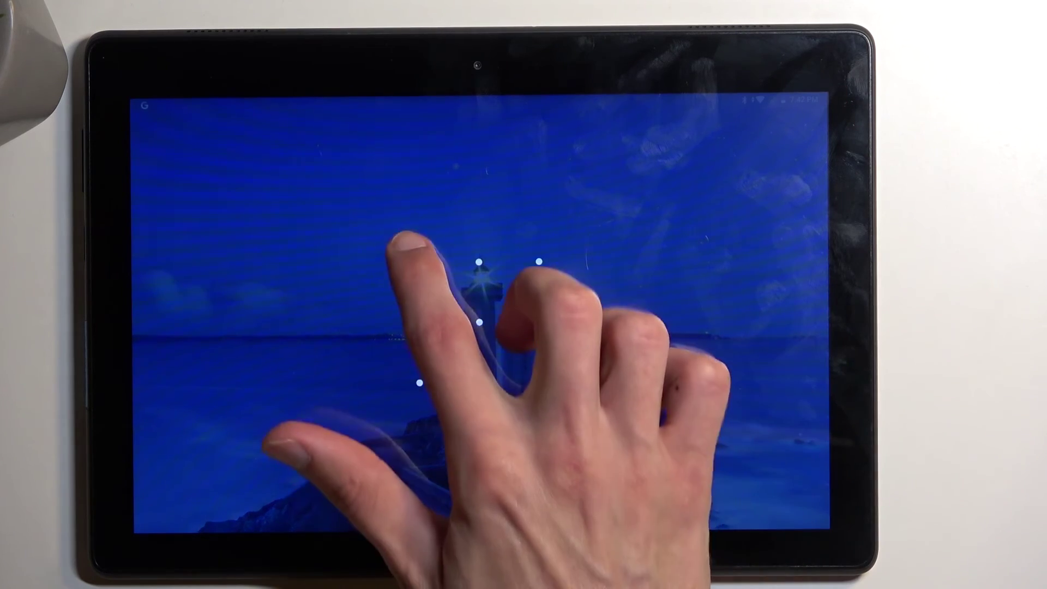
{"action": "left_click_drag", "start_coordinate": [419, 262], "coordinate": [539, 382]}
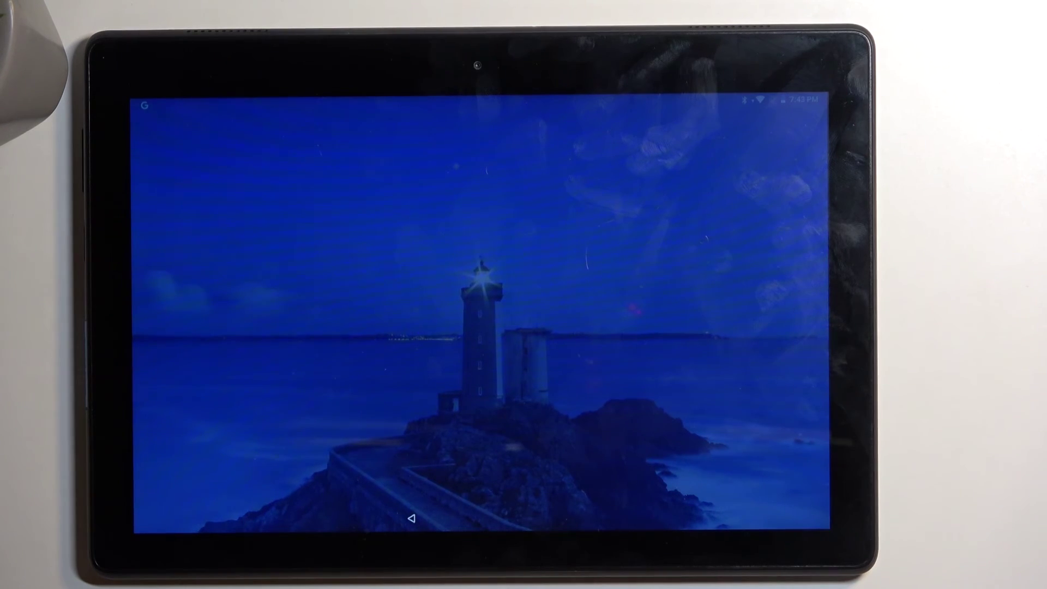